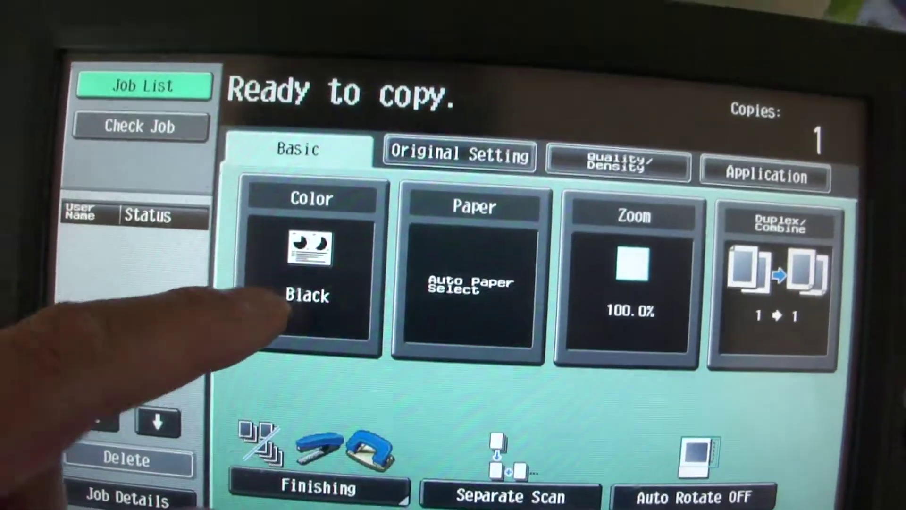
Set Full Color copying onto A4 paper from tray 1.
{"action": "left_click", "coordinate": [298, 305]}
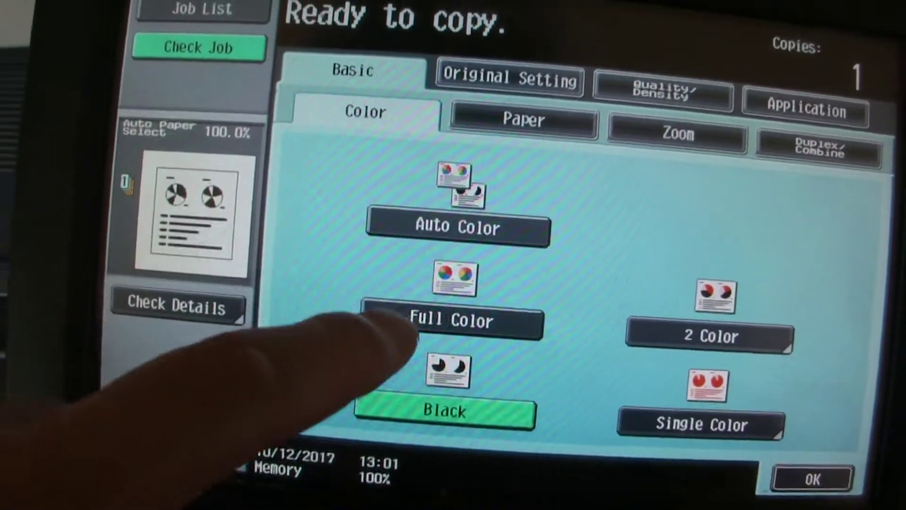
{"action": "left_click", "coordinate": [425, 323]}
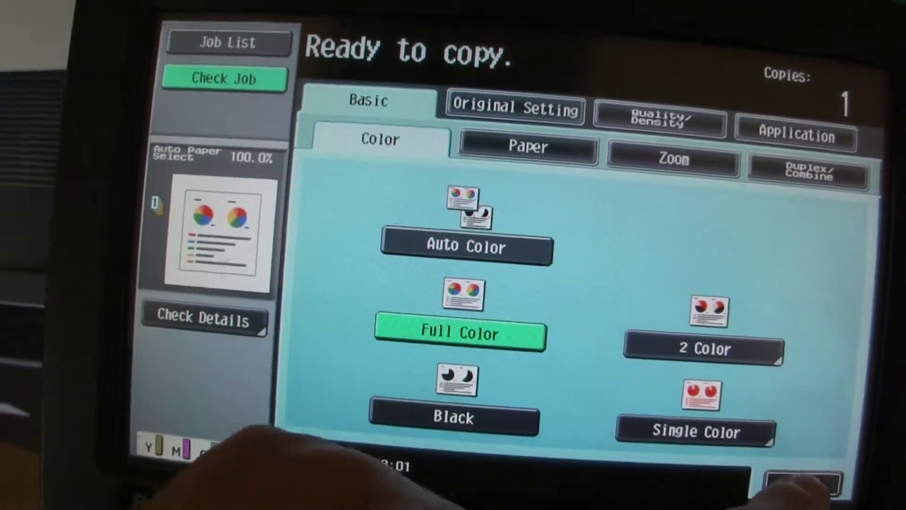
{"action": "left_click", "coordinate": [803, 483]}
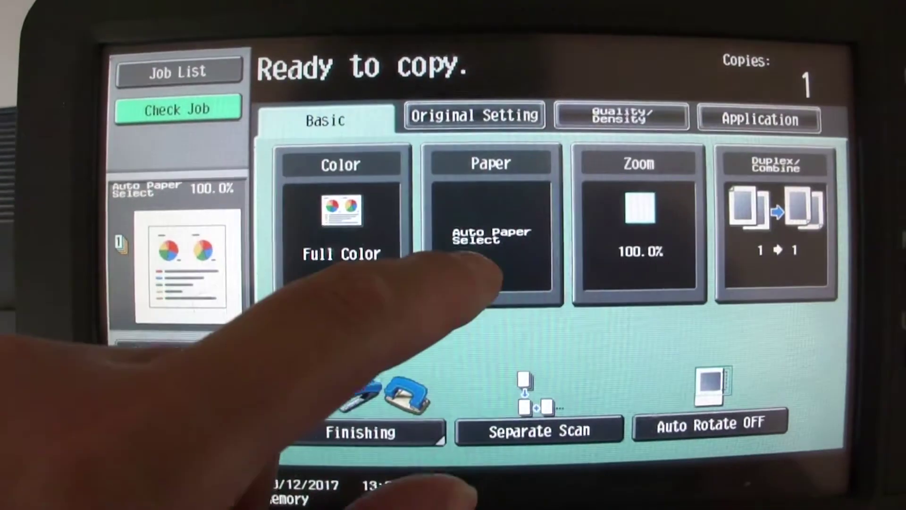
{"action": "left_click", "coordinate": [481, 255]}
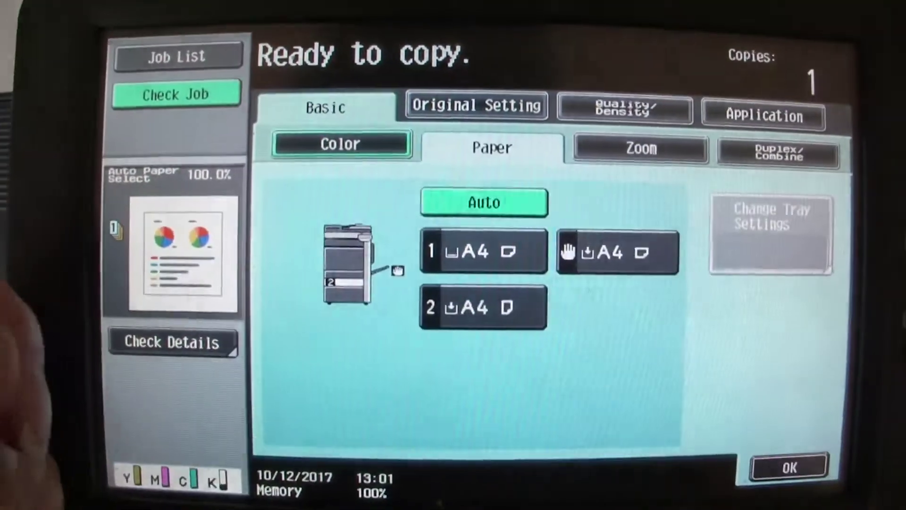
{"action": "left_click", "coordinate": [467, 254]}
{"action": "left_click", "coordinate": [789, 465]}
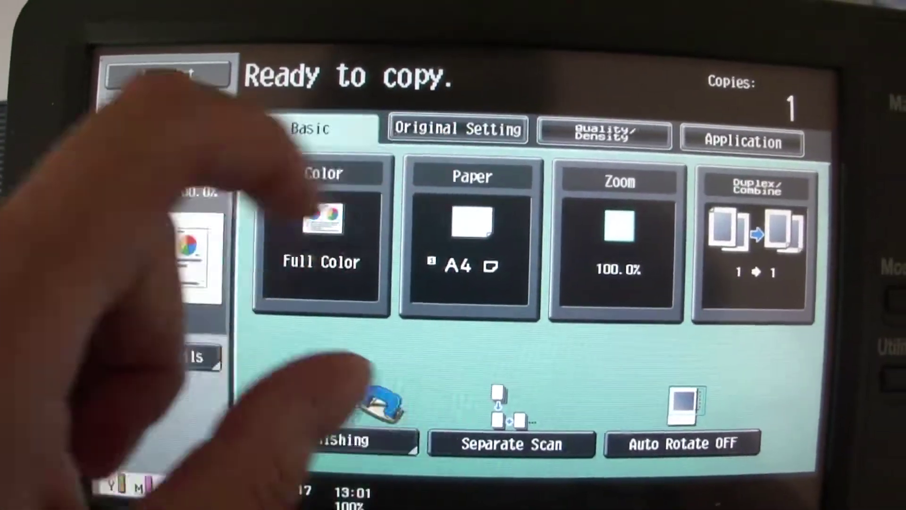
Set the original size to A5.
{"action": "left_click", "coordinate": [496, 123]}
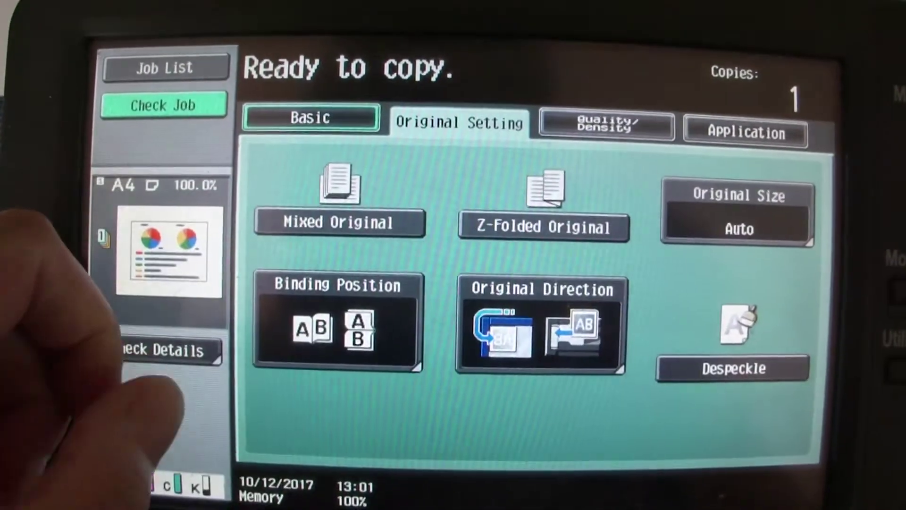
{"action": "left_click", "coordinate": [742, 213]}
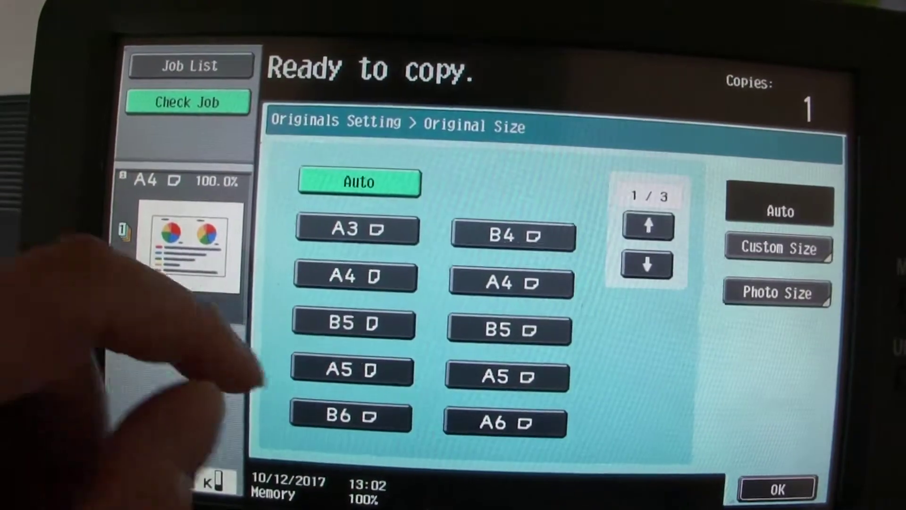
{"action": "left_click", "coordinate": [510, 383]}
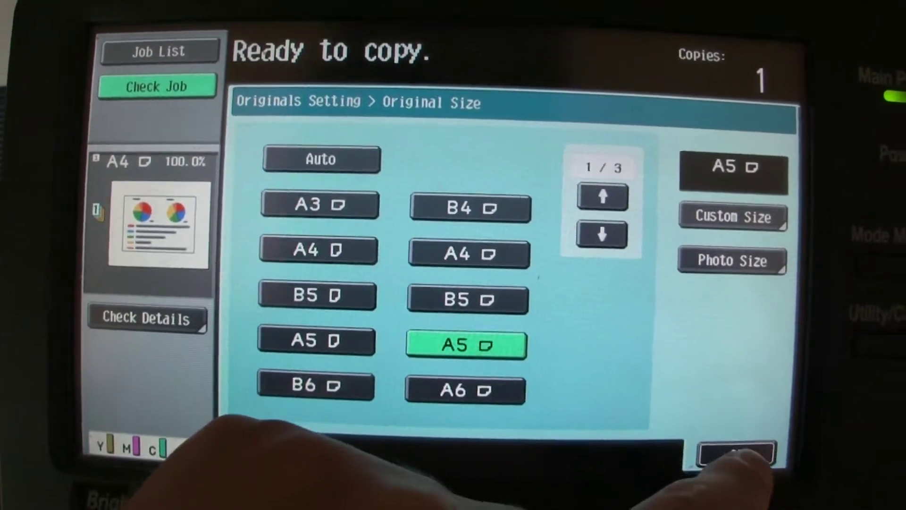
{"action": "left_click", "coordinate": [778, 495]}
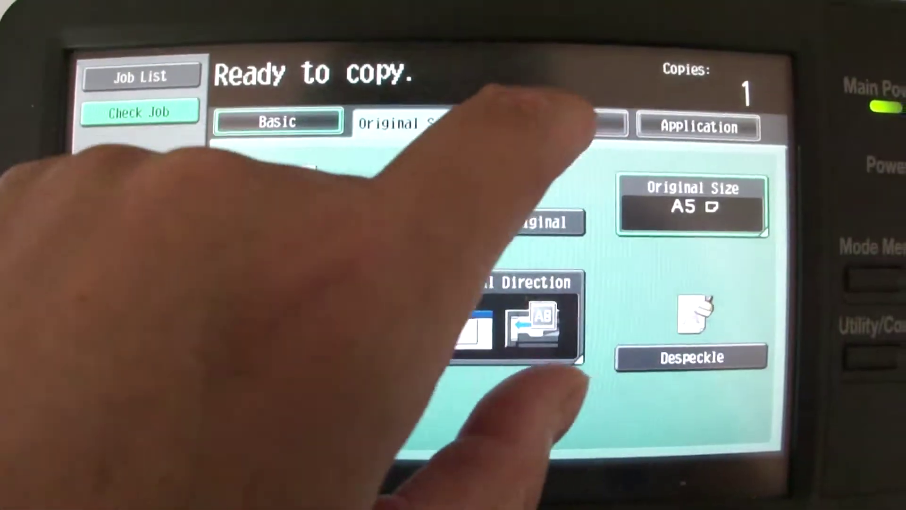
{"action": "left_click", "coordinate": [577, 95]}
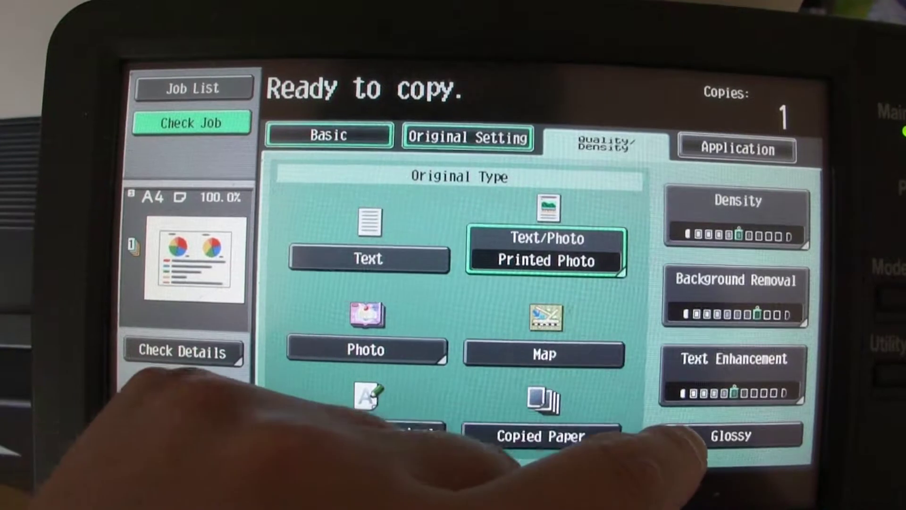
Turn on the glossy finish and set text enhancement to Darker Text.
{"action": "left_click", "coordinate": [709, 428]}
{"action": "left_click", "coordinate": [722, 368]}
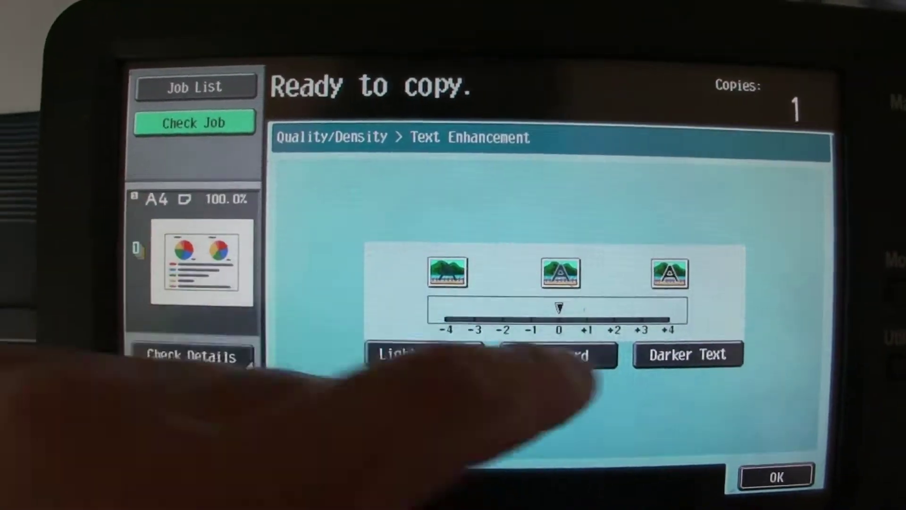
{"action": "left_click", "coordinate": [771, 479]}
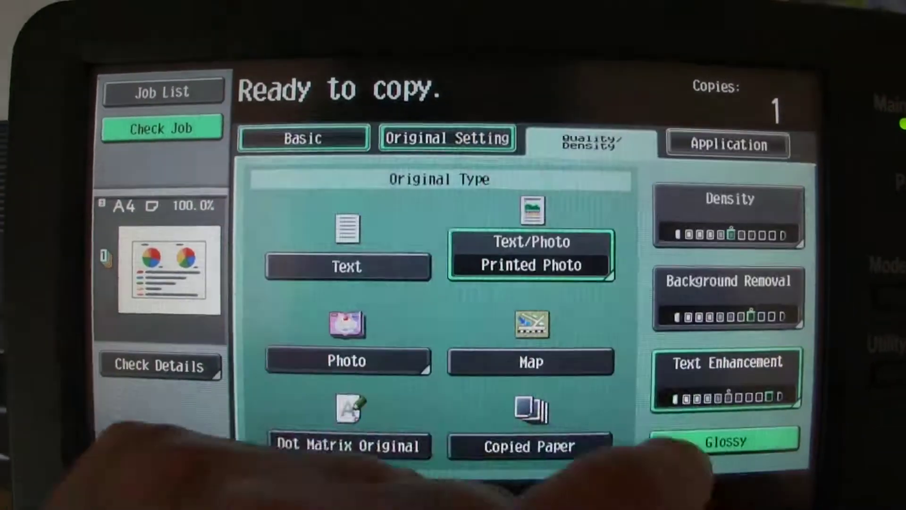
Set background removal to Dark.
{"action": "left_click", "coordinate": [714, 298]}
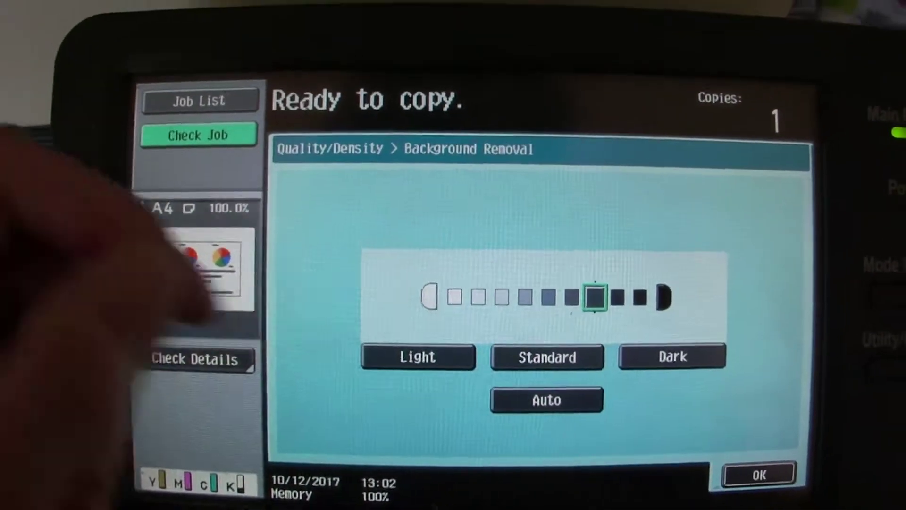
{"action": "left_click", "coordinate": [652, 347]}
{"action": "left_click", "coordinate": [748, 458]}
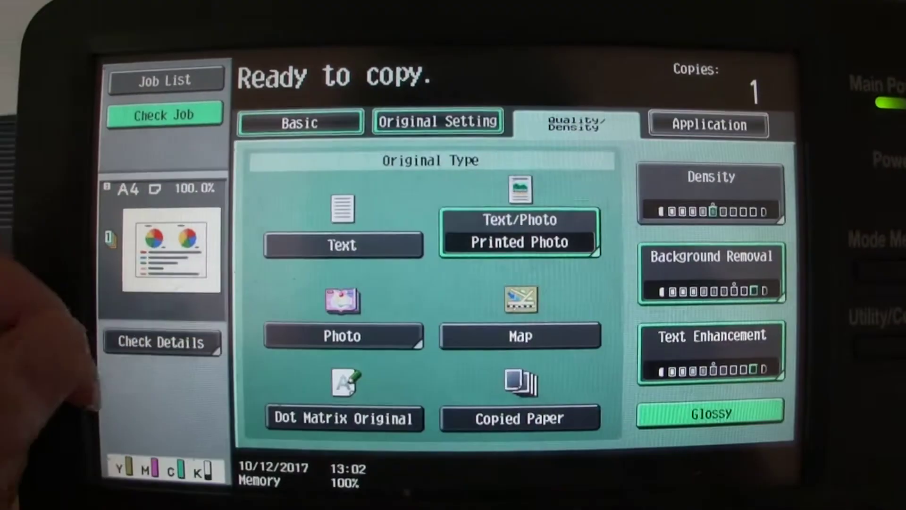
Set a Blue background colour and turn on Neg./Pos. Reverse under Edit Color.
{"action": "left_click", "coordinate": [661, 135]}
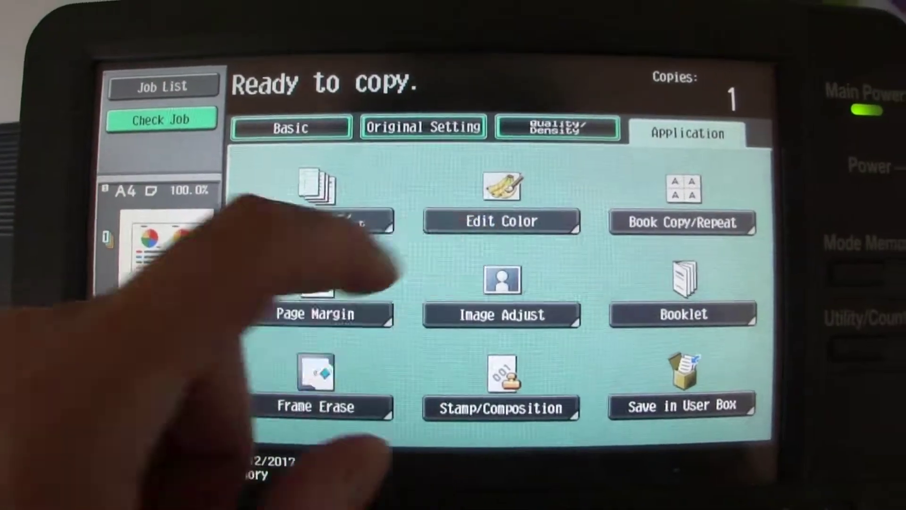
{"action": "left_click", "coordinate": [501, 221]}
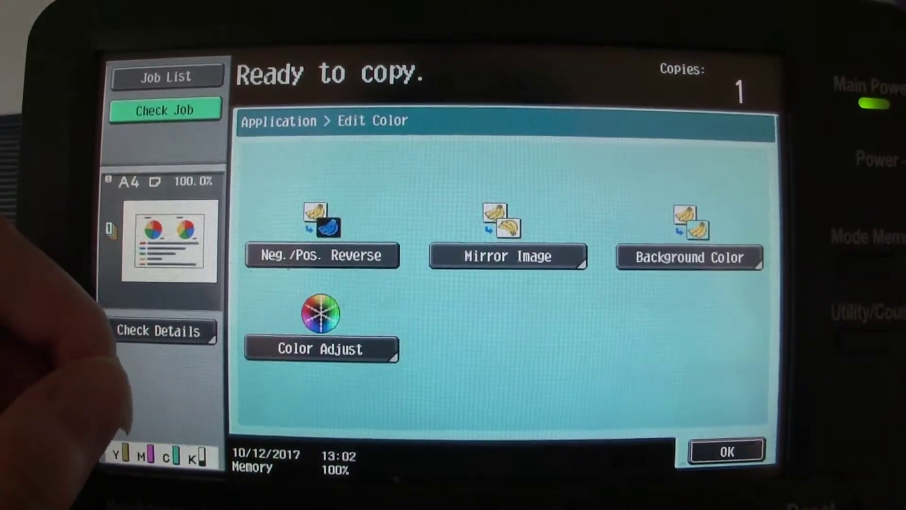
{"action": "left_click", "coordinate": [698, 259]}
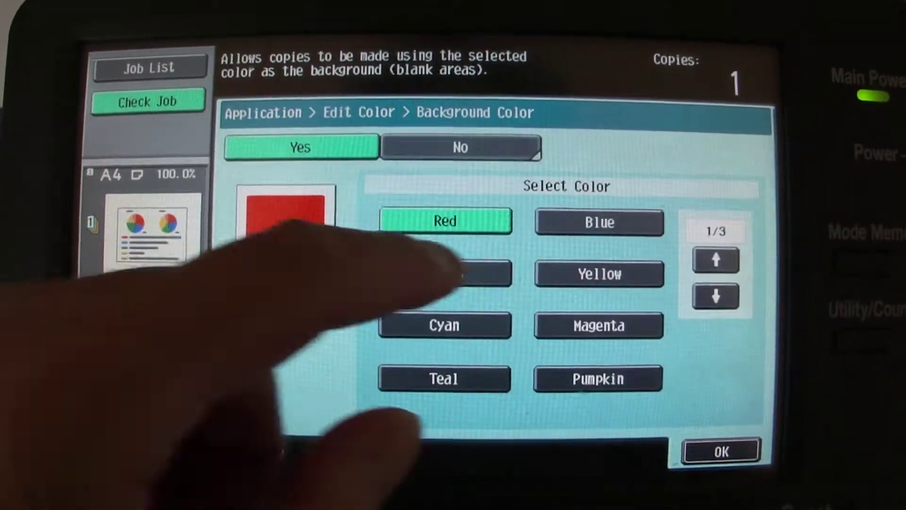
{"action": "left_click", "coordinate": [586, 237]}
{"action": "left_click", "coordinate": [704, 447]}
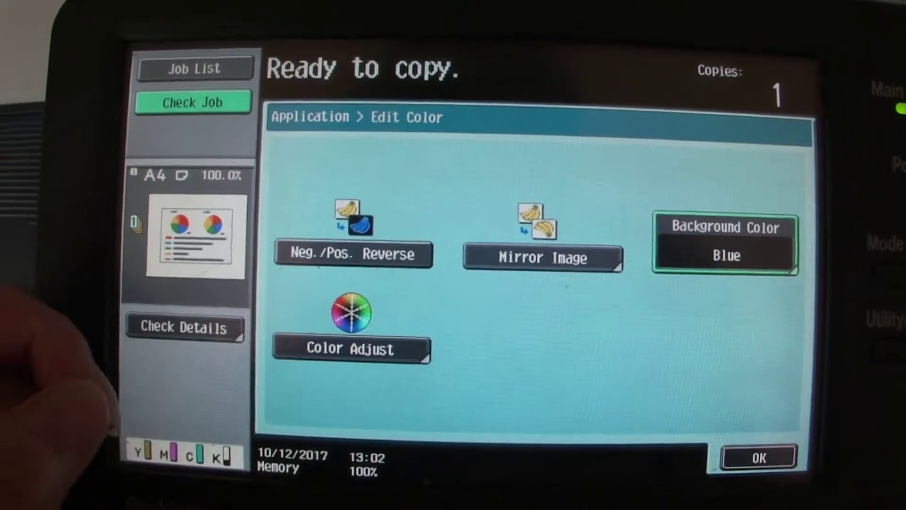
{"action": "left_click", "coordinate": [290, 261]}
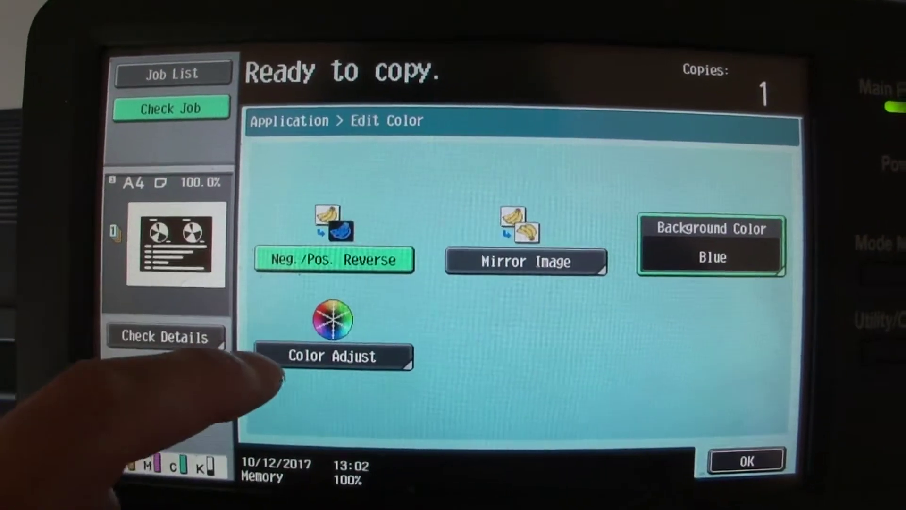
{"action": "left_click", "coordinate": [290, 350]}
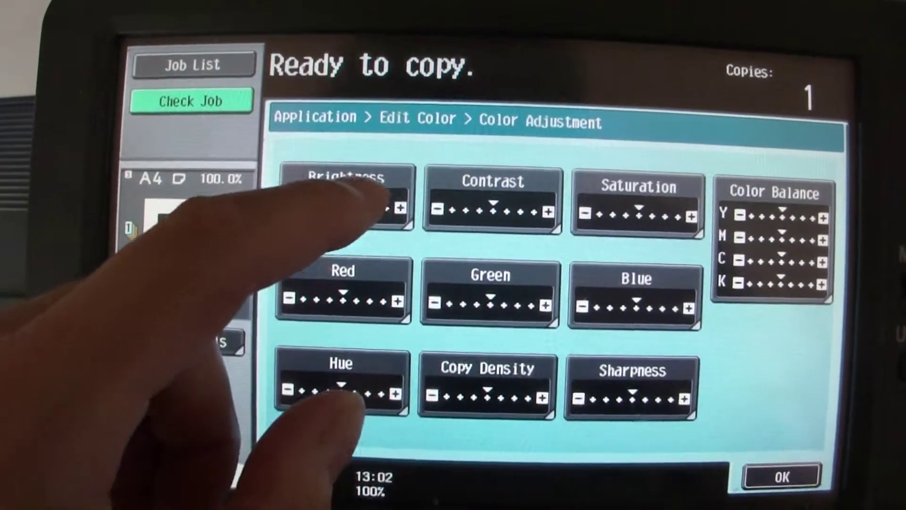
Confirm the brightness level and raise saturation to its maximum, +3.
{"action": "left_click", "coordinate": [372, 198]}
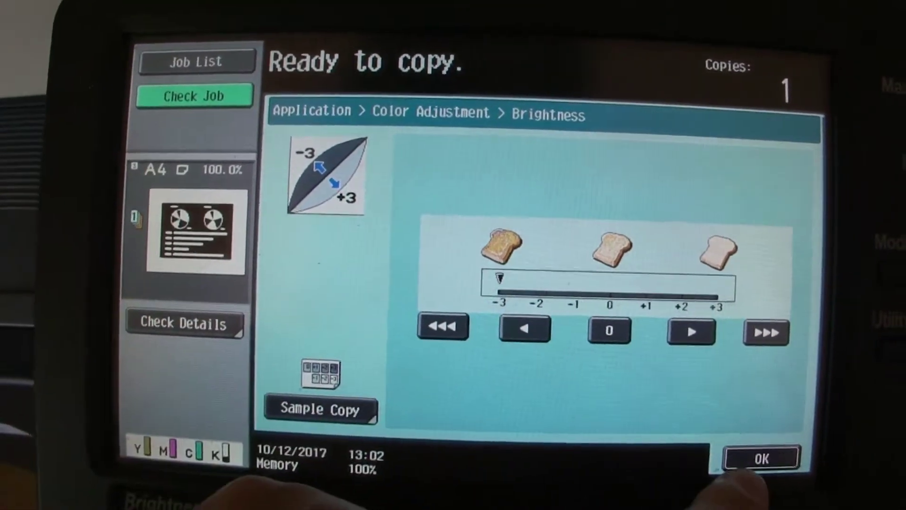
{"action": "left_click", "coordinate": [761, 459]}
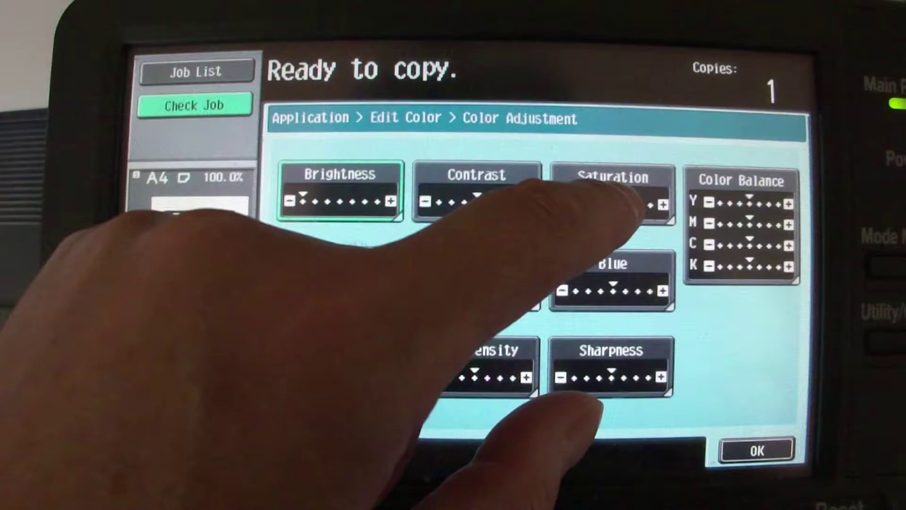
{"action": "left_click", "coordinate": [616, 180]}
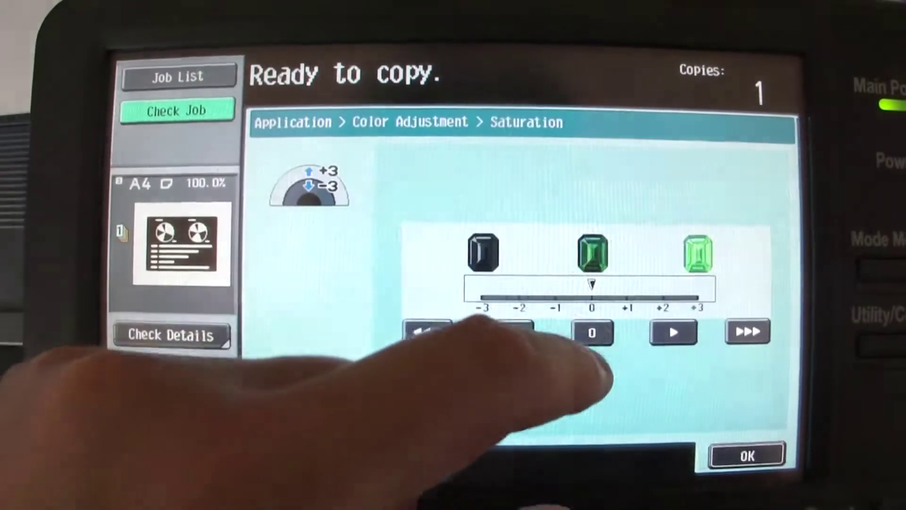
{"action": "left_click", "coordinate": [748, 331]}
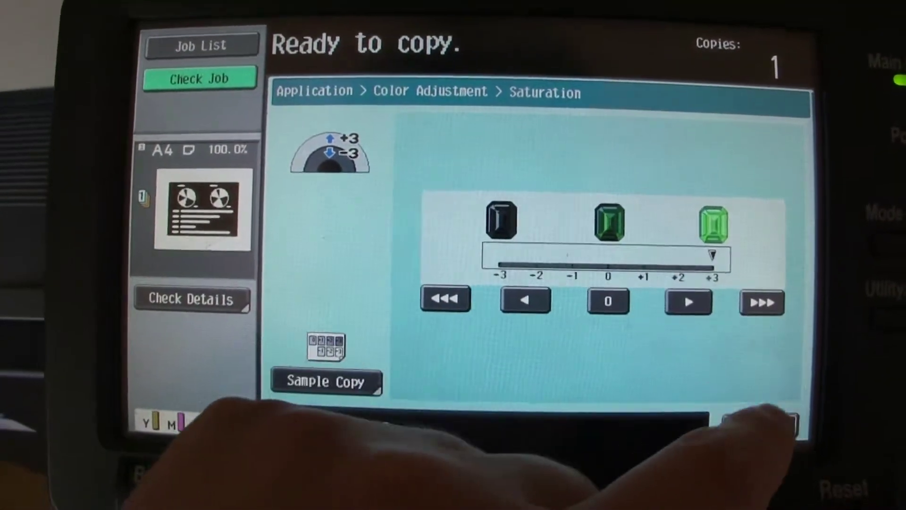
{"action": "left_click", "coordinate": [763, 423]}
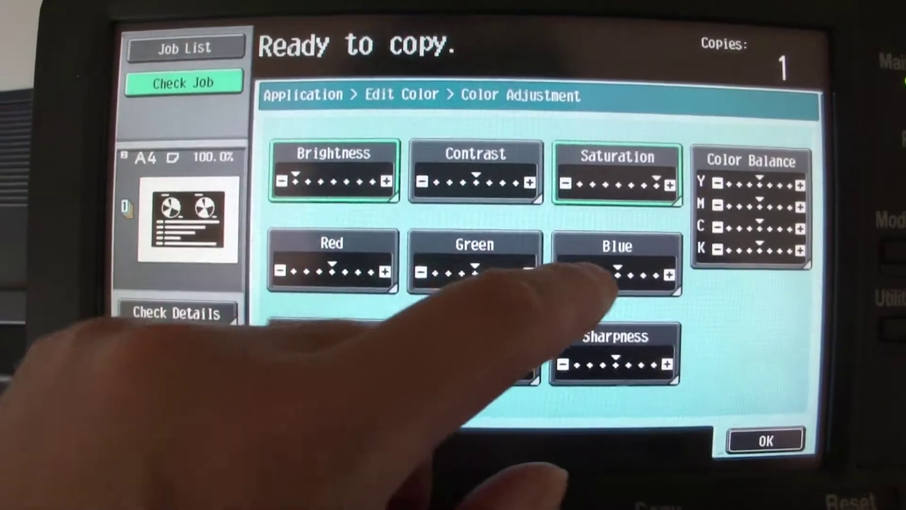
Set blue to +2 and sharpness to its maximum, +3.
{"action": "left_click", "coordinate": [631, 266]}
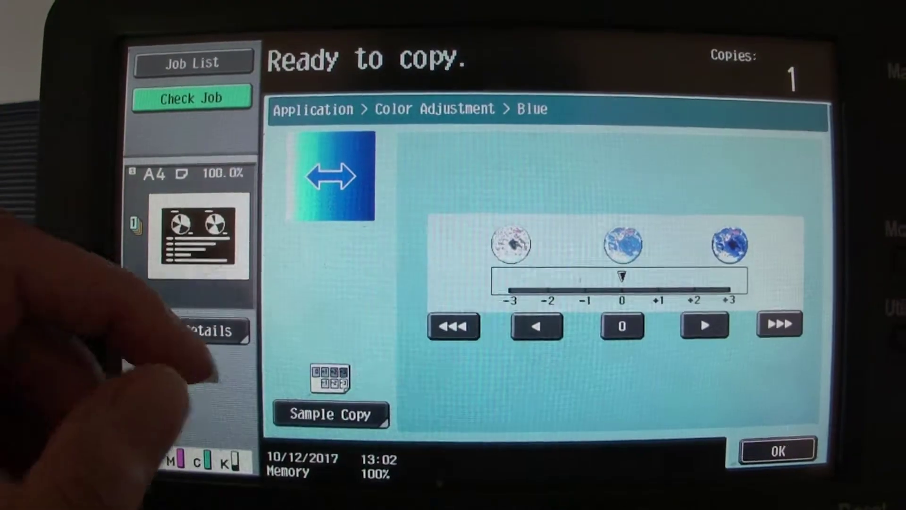
{"action": "left_click", "coordinate": [712, 323]}
{"action": "left_click", "coordinate": [712, 322]}
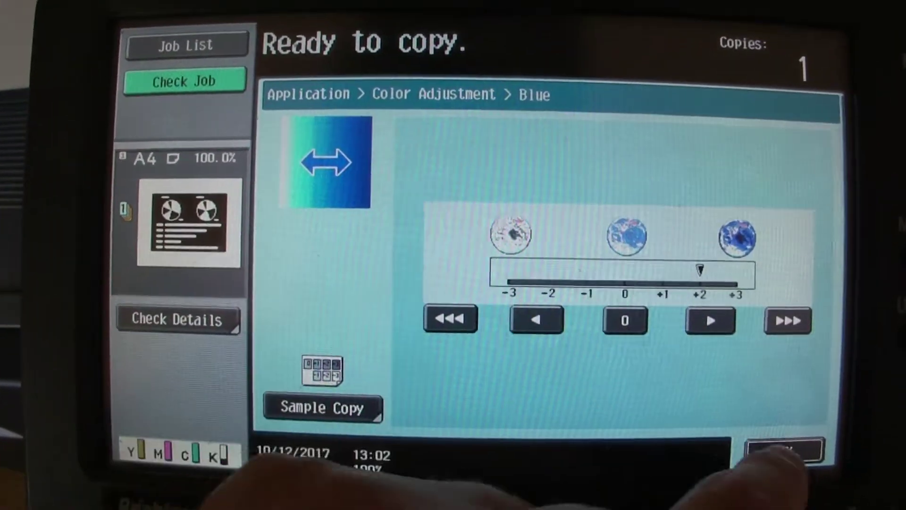
{"action": "left_click", "coordinate": [782, 467]}
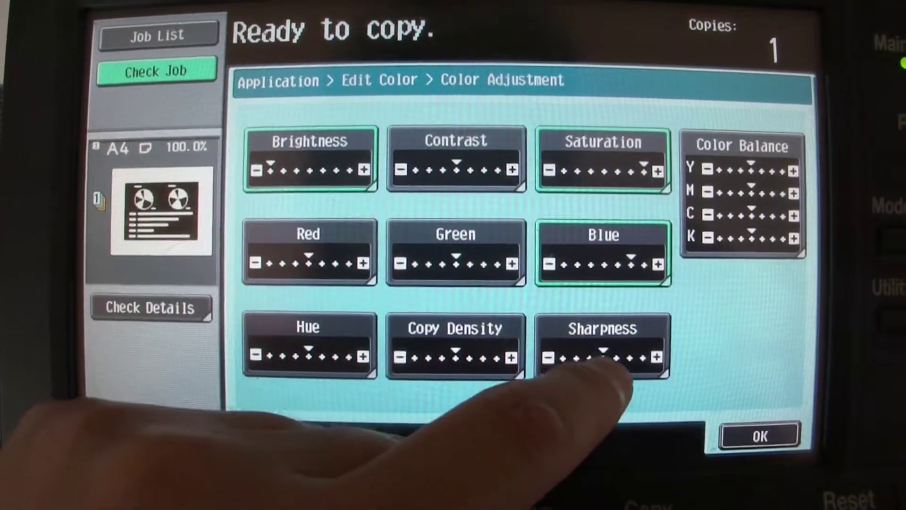
{"action": "left_click", "coordinate": [609, 350]}
{"action": "left_click", "coordinate": [756, 310]}
{"action": "left_click", "coordinate": [756, 310]}
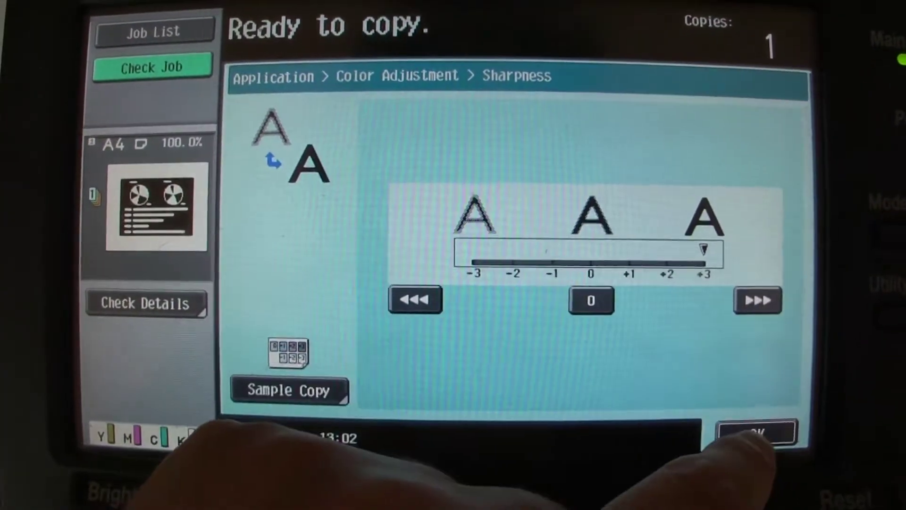
{"action": "left_click", "coordinate": [753, 445]}
Raise the colour balance: yellow up, magenta +3, cyan up, black +1.
{"action": "left_click", "coordinate": [744, 241]}
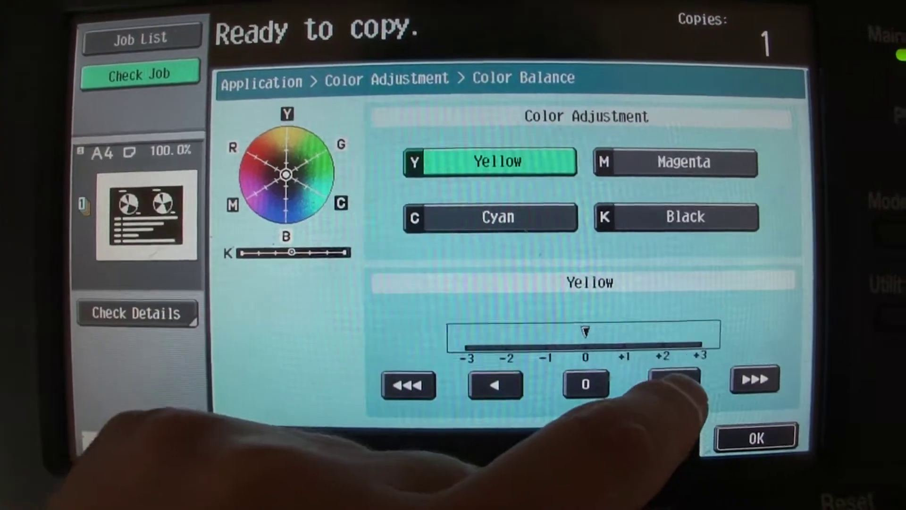
{"action": "left_click", "coordinate": [677, 410]}
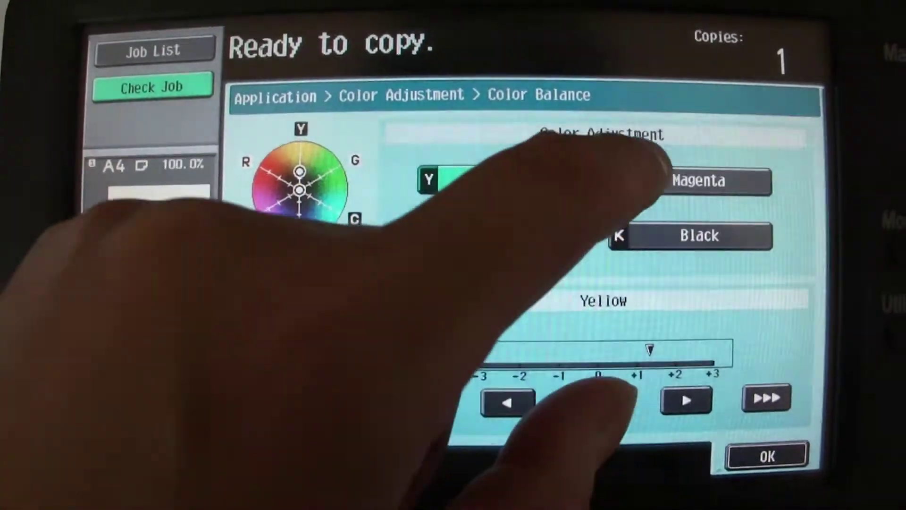
{"action": "left_click", "coordinate": [696, 168]}
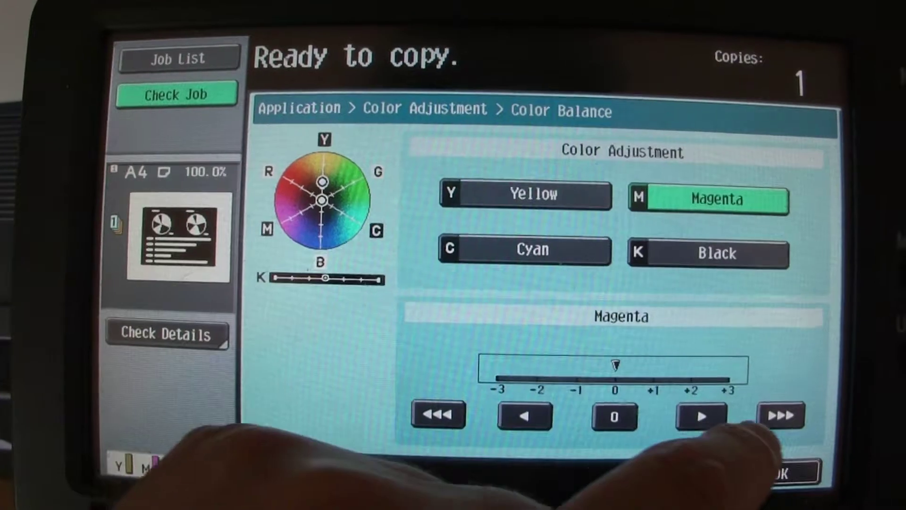
{"action": "left_click", "coordinate": [784, 421]}
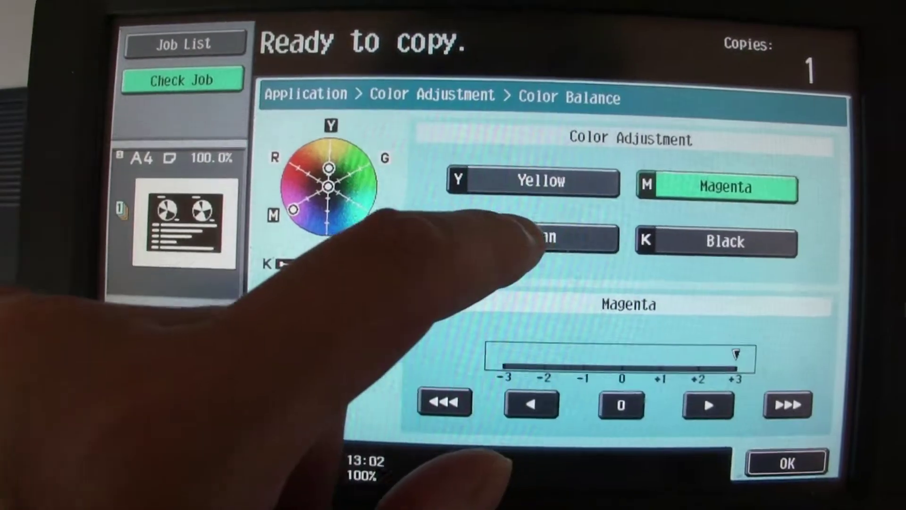
{"action": "left_click", "coordinate": [538, 239]}
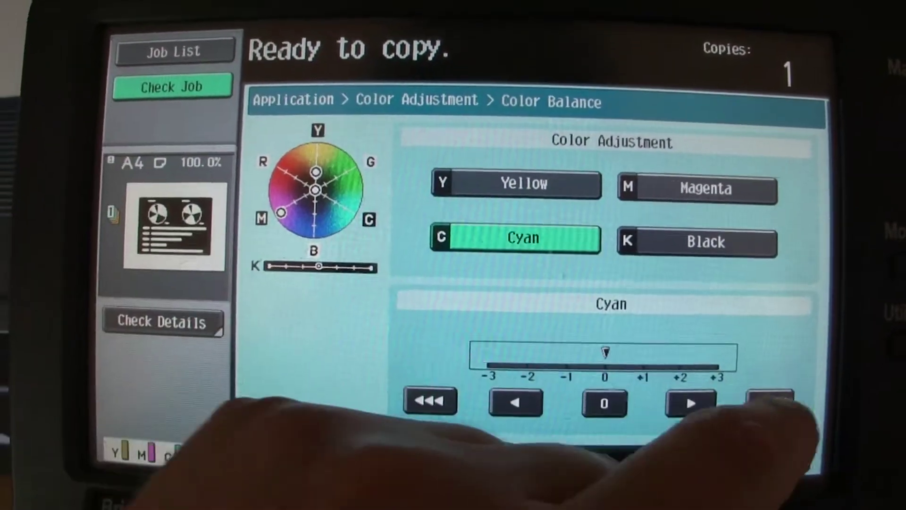
{"action": "left_click", "coordinate": [772, 402]}
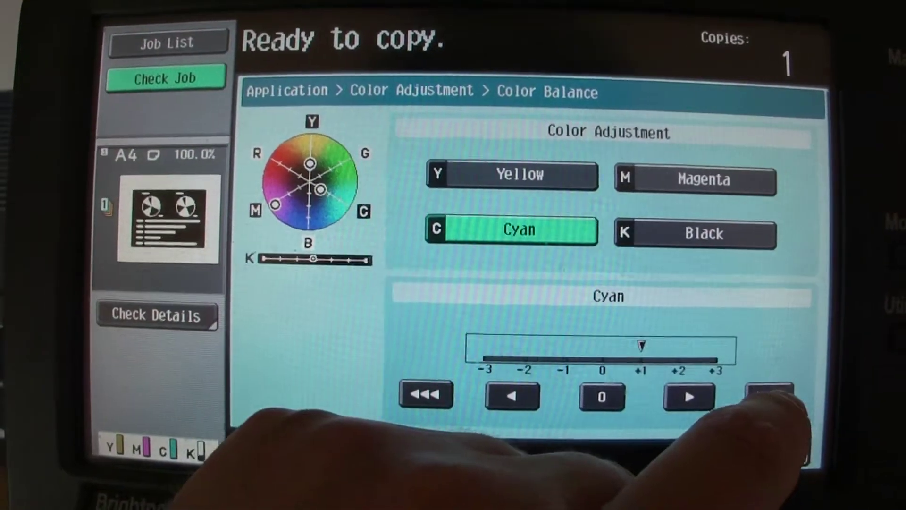
{"action": "left_click", "coordinate": [697, 241]}
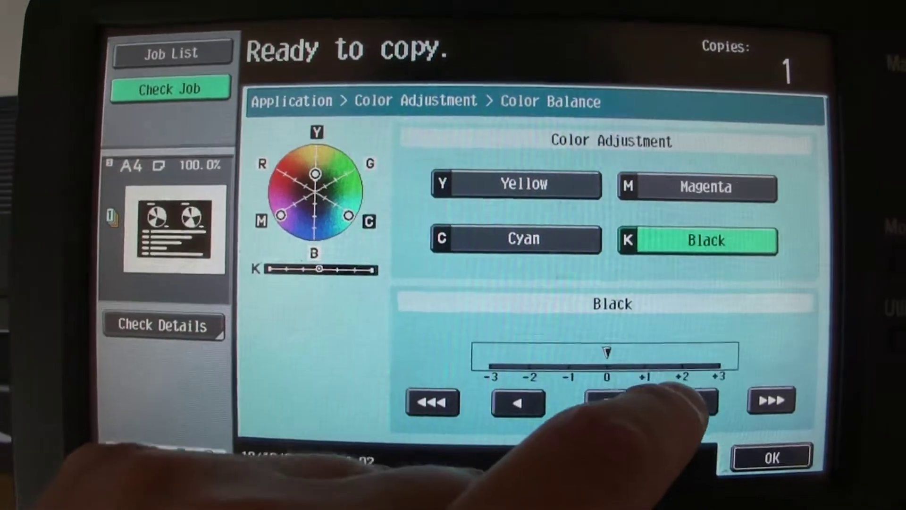
{"action": "left_click", "coordinate": [694, 398]}
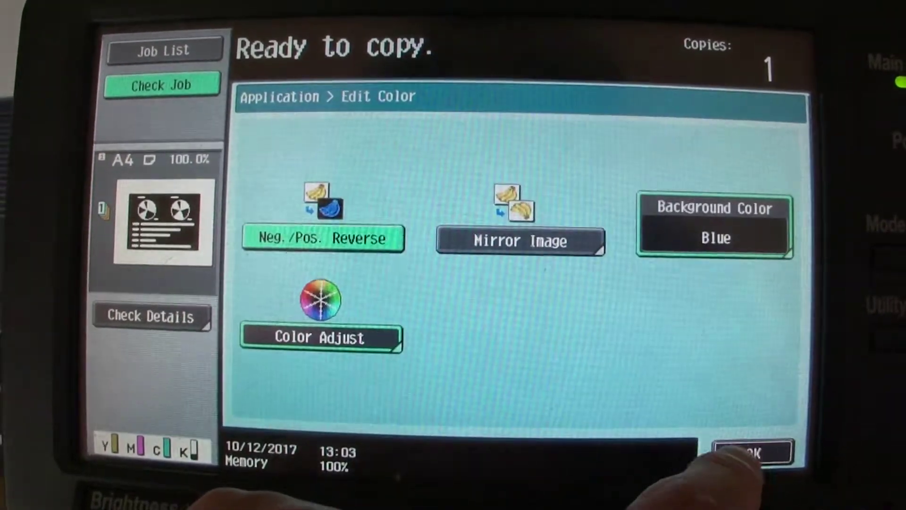
{"action": "left_click", "coordinate": [752, 451]}
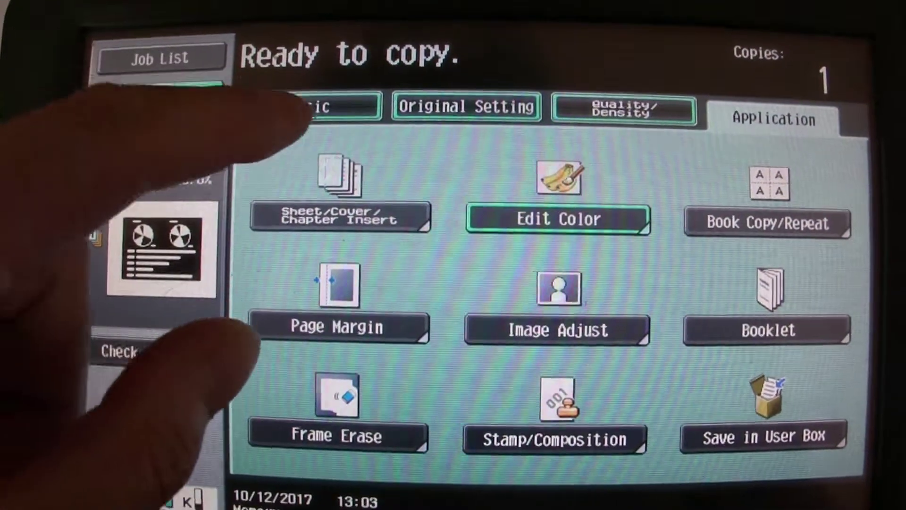
Set the copy zoom to the 200.0% fixed ratio from the Basic tab.
{"action": "left_click", "coordinate": [311, 107]}
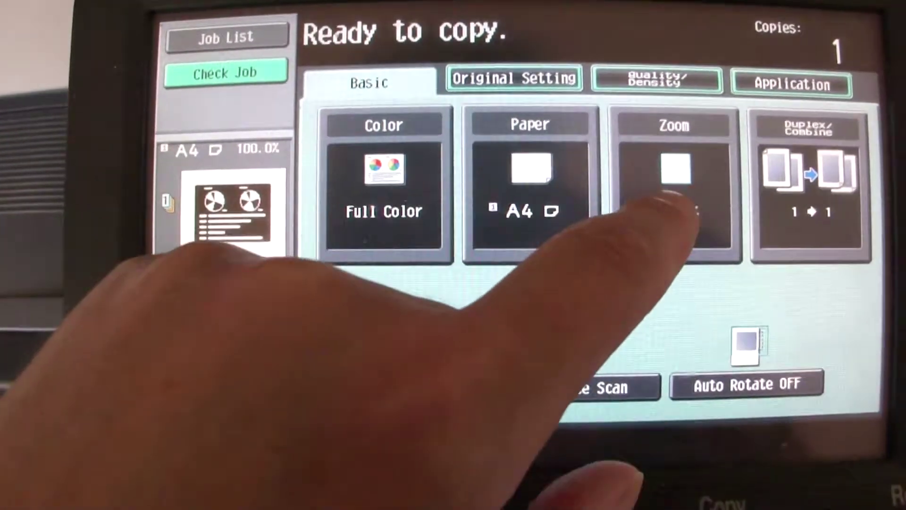
{"action": "left_click", "coordinate": [671, 216]}
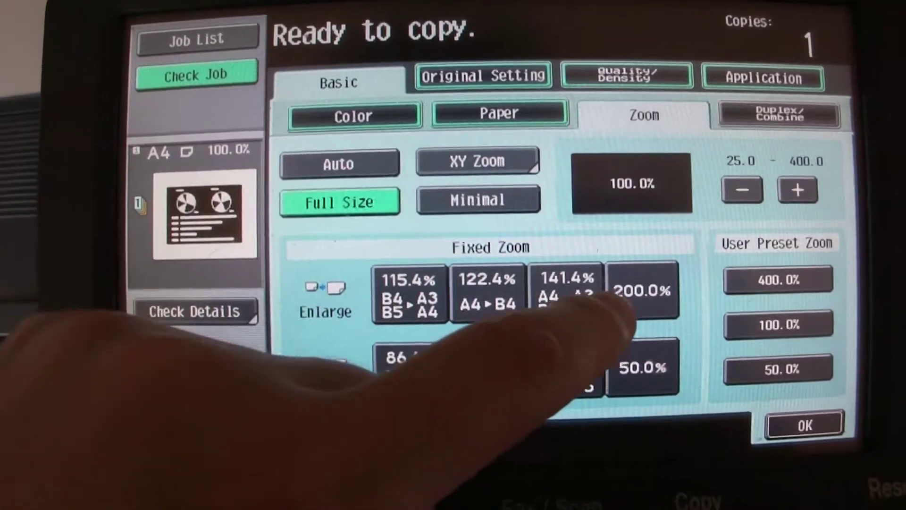
{"action": "left_click", "coordinate": [630, 298]}
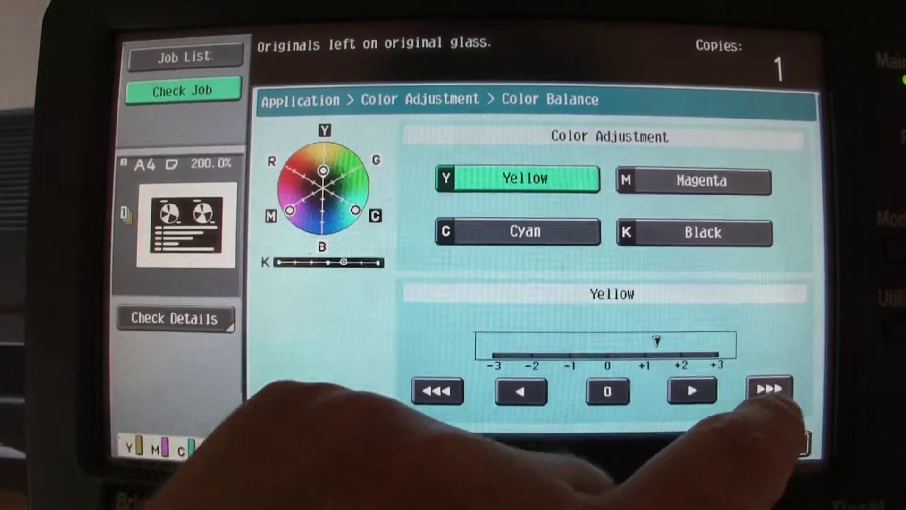
Raise yellow balance further, review magenta, cyan and black, then confirm.
{"action": "left_click", "coordinate": [770, 389]}
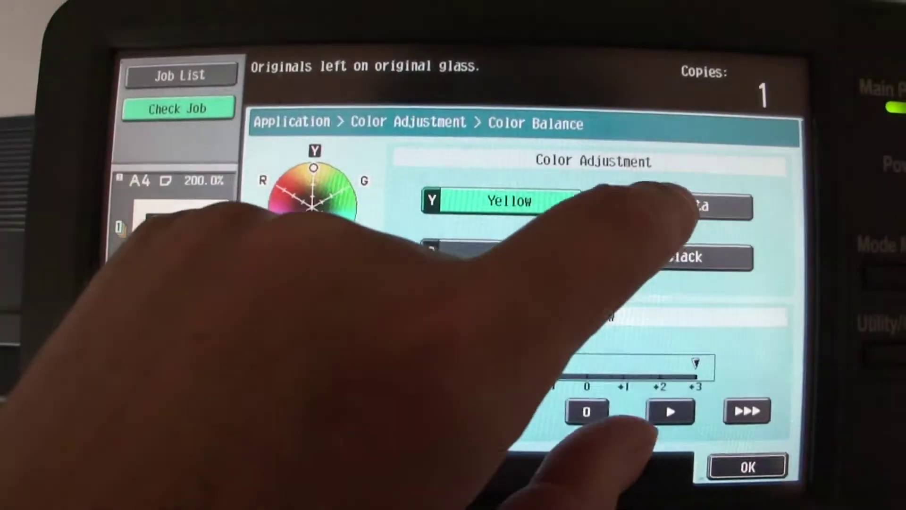
{"action": "left_click", "coordinate": [694, 181]}
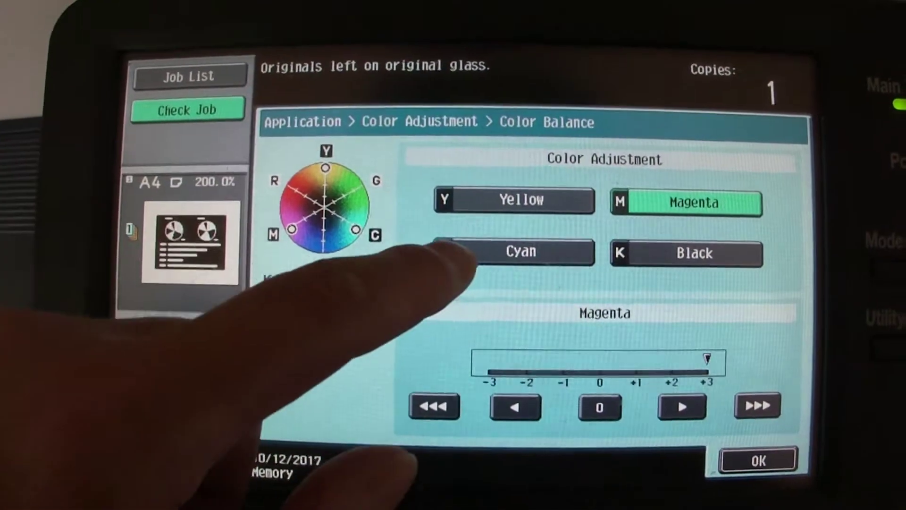
{"action": "left_click", "coordinate": [488, 269]}
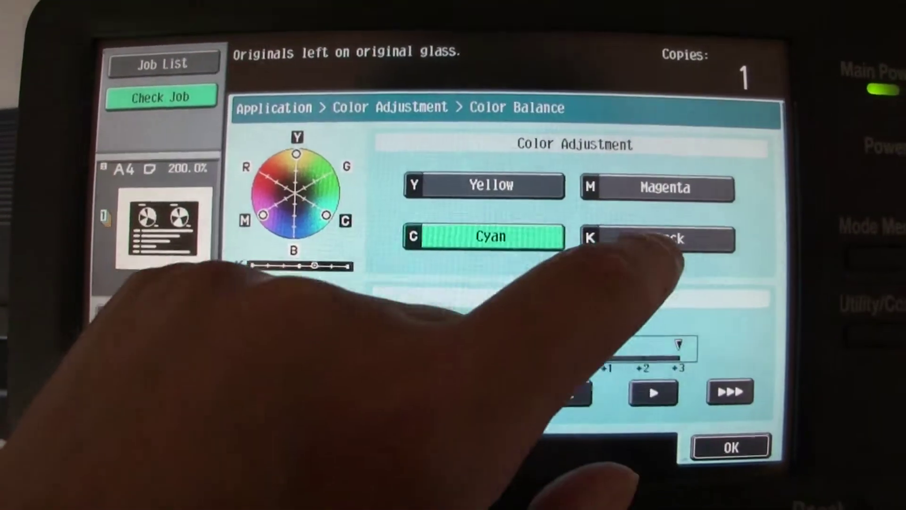
{"action": "left_click", "coordinate": [680, 260]}
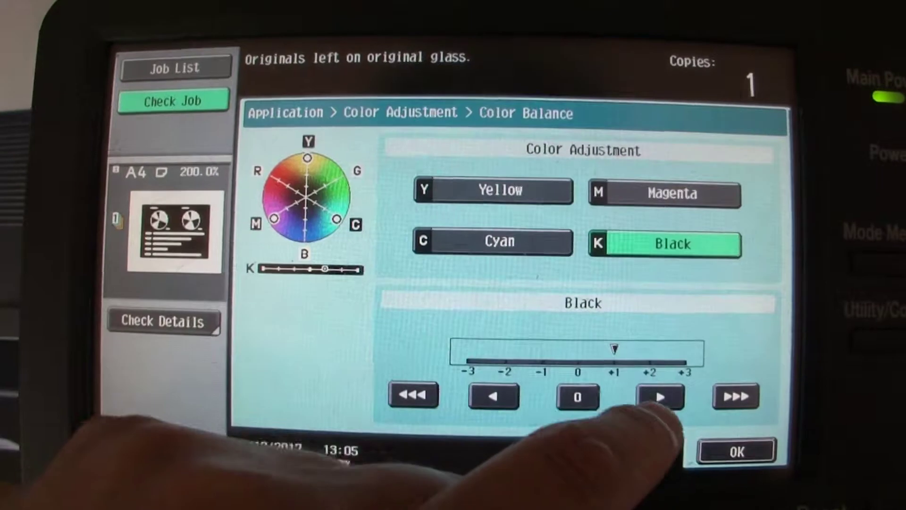
{"action": "left_click", "coordinate": [752, 461]}
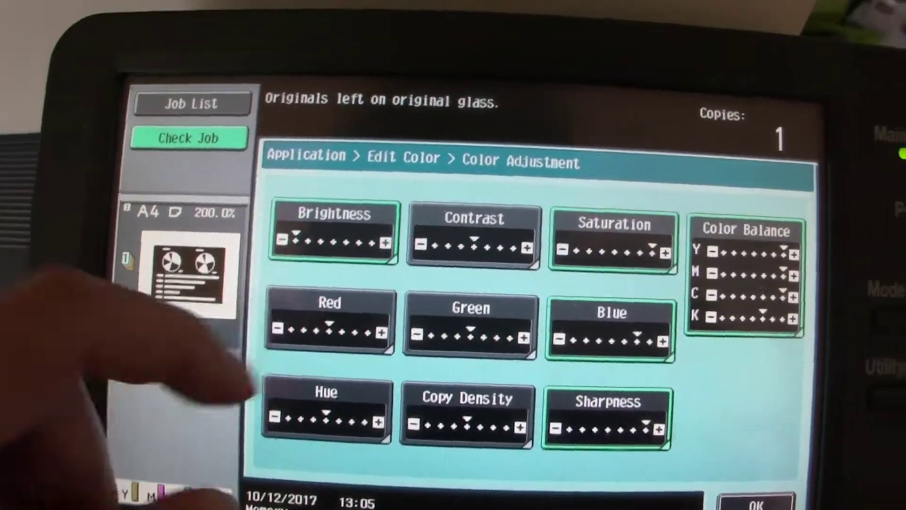
Set red to +3 and confirm the colour edits.
{"action": "left_click", "coordinate": [330, 319]}
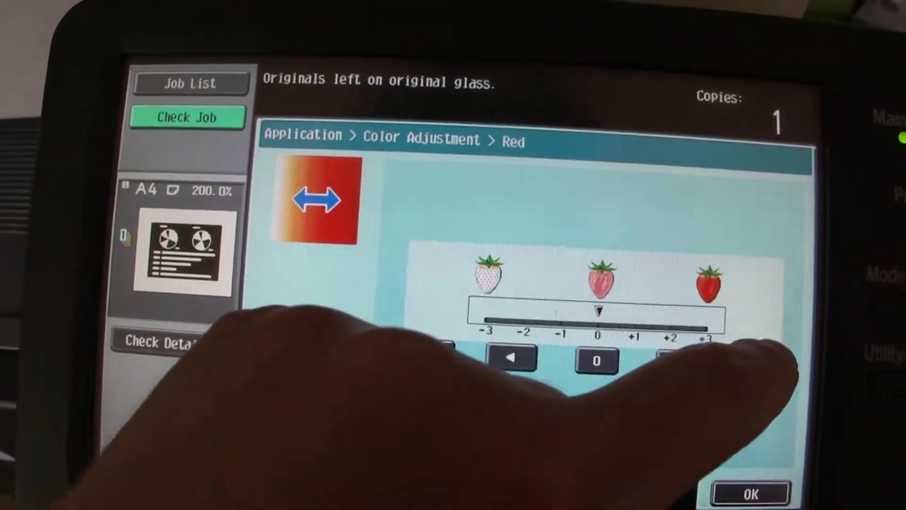
{"action": "left_click", "coordinate": [765, 354]}
{"action": "left_click", "coordinate": [772, 482]}
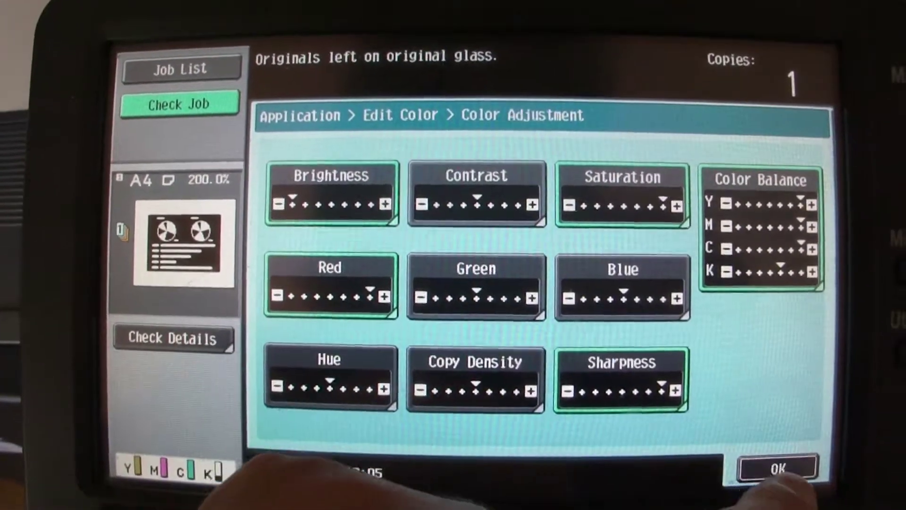
{"action": "left_click", "coordinate": [793, 486]}
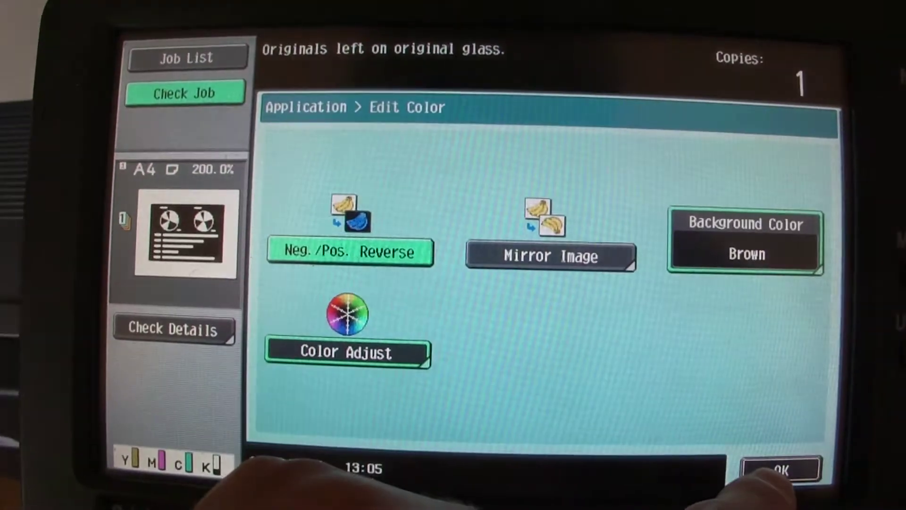